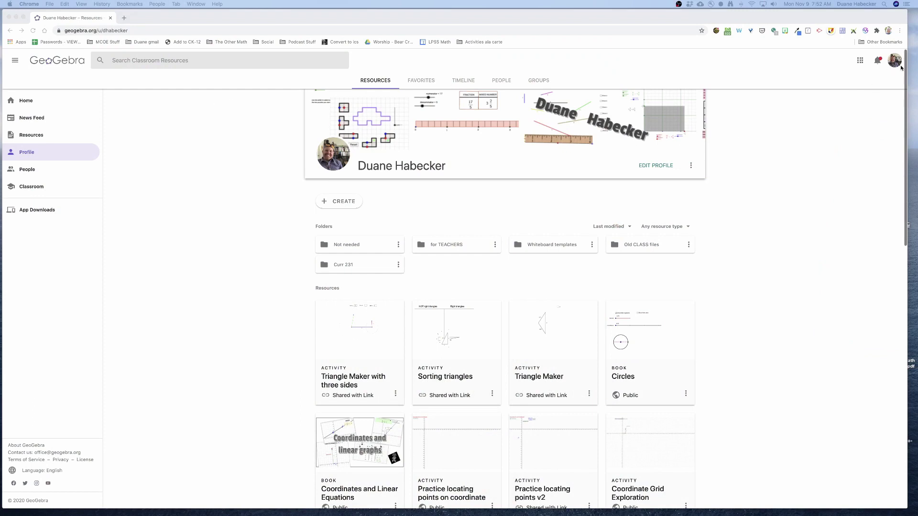
Step: Search resources for 'slope' and open Slope Intercept, Slope: Intuitive Introduction and Slope field in new tabs
click(240, 121)
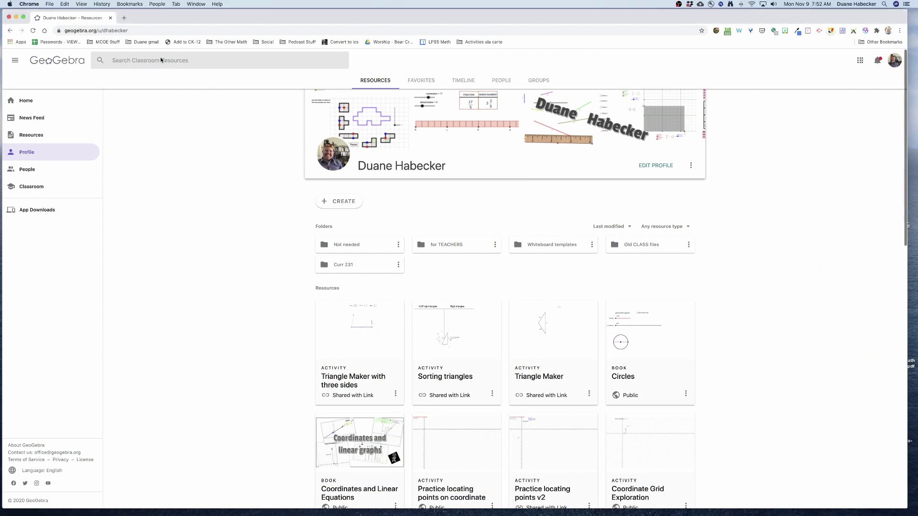
click(167, 62)
text(slope)
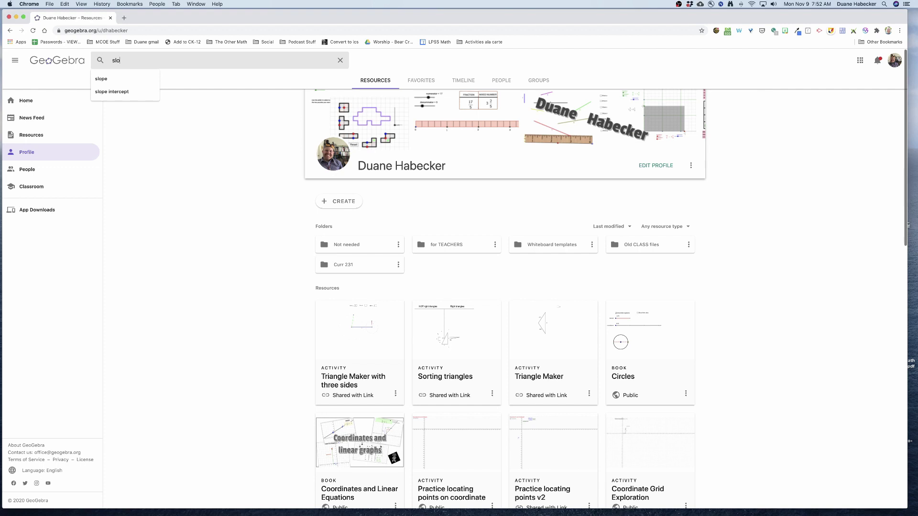
key(Return)
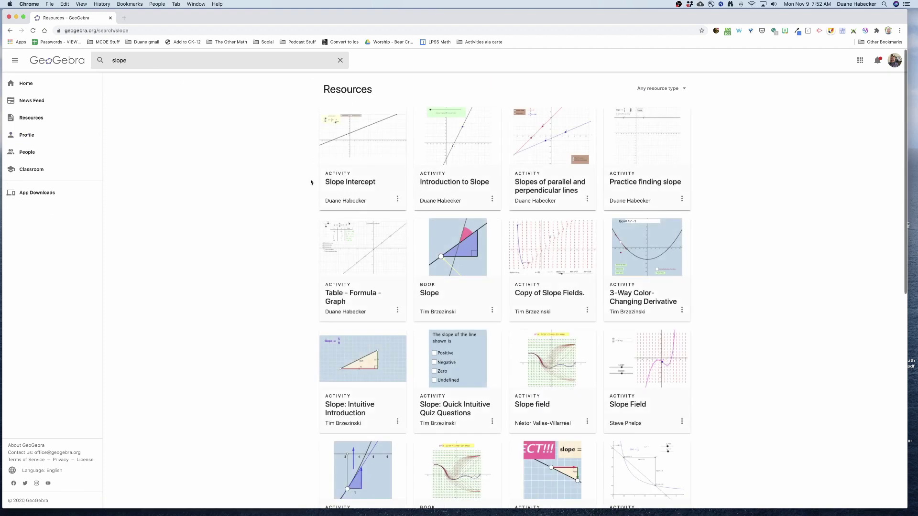
super+click(362, 144)
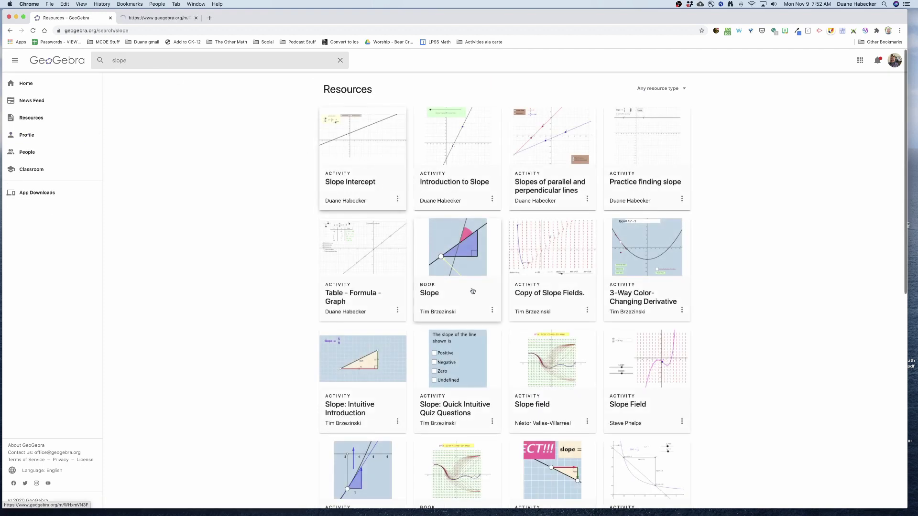
super+click(348, 368)
scroll(363, 370, down, 2)
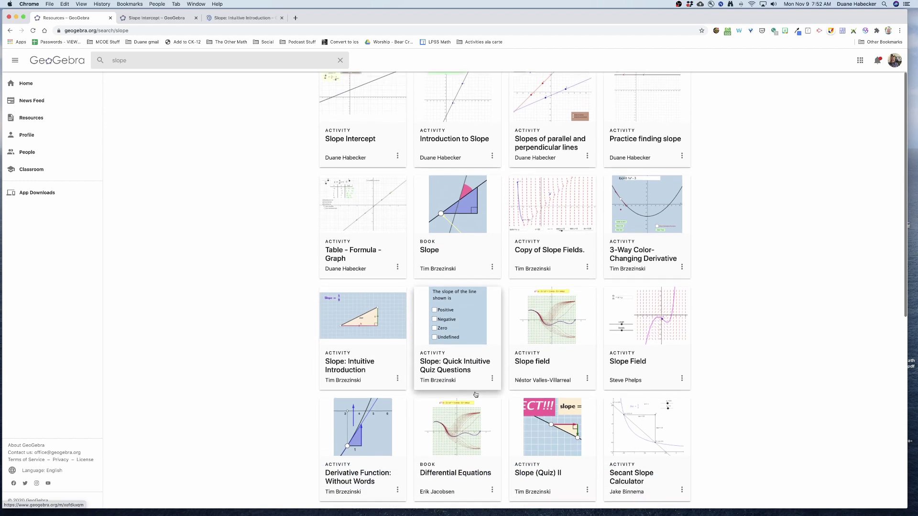
super+click(552, 312)
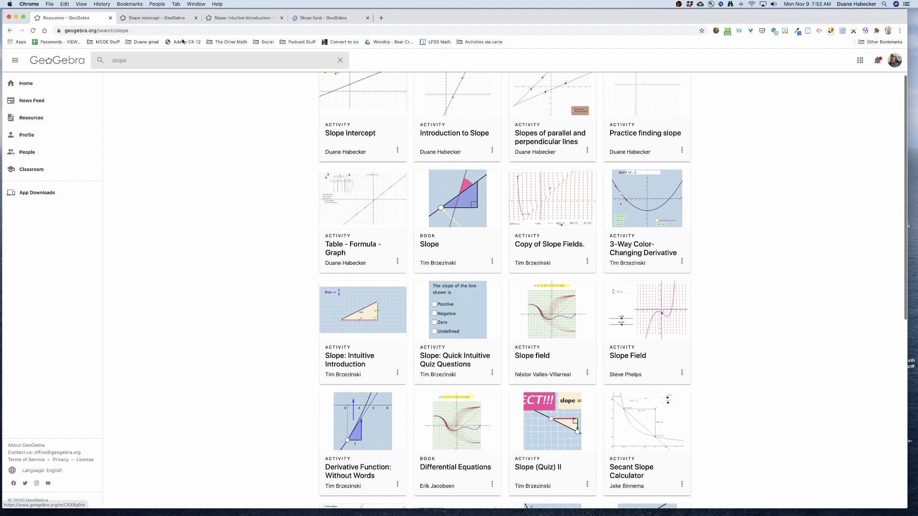
Step: Preview the opened slope activity tabs, then return to the search results
click(158, 18)
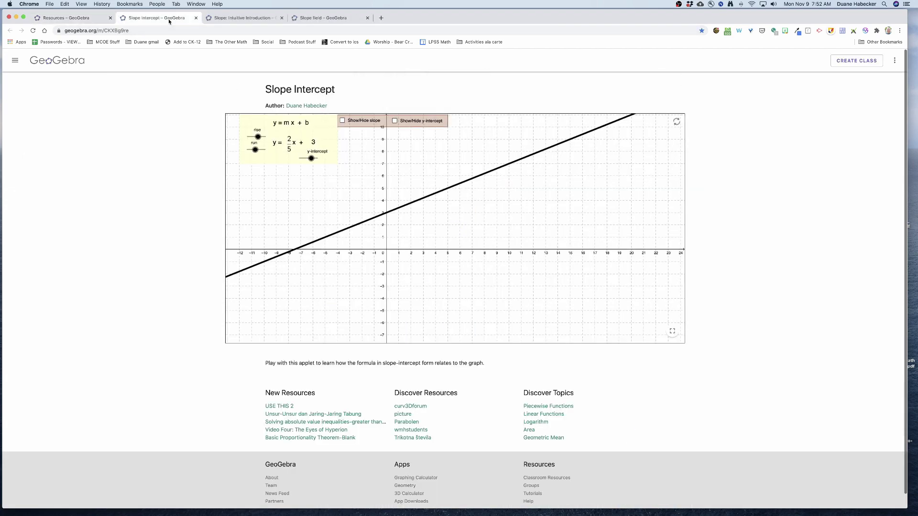
key(ctrl+Tab)
key(ctrl+Tab)
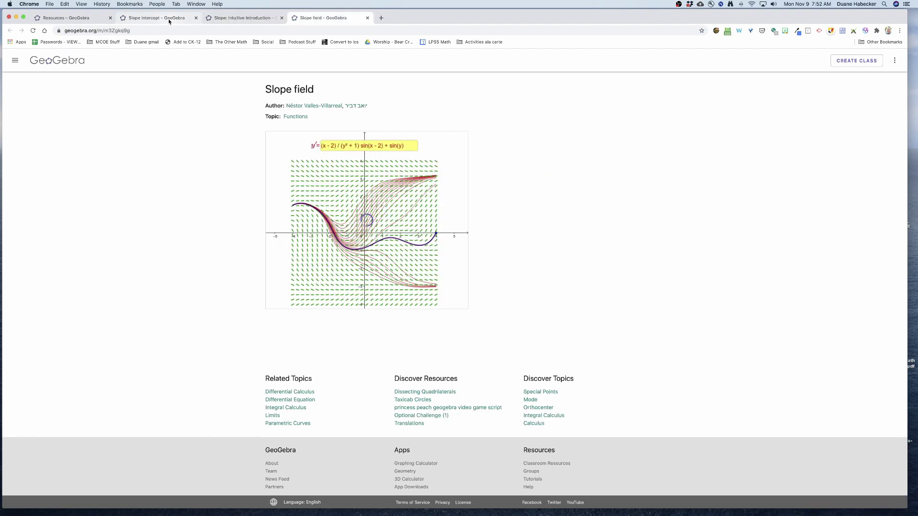
click(169, 19)
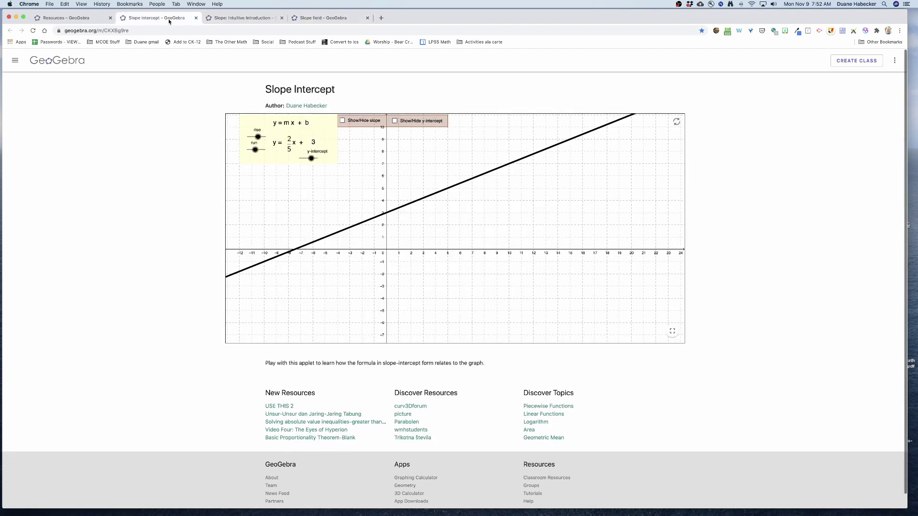
key(ctrl+shift+Tab)
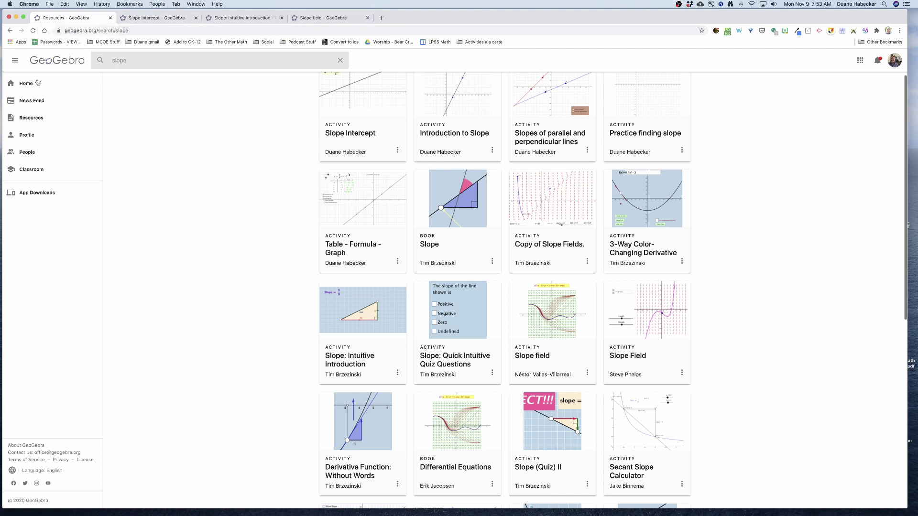
Step: From the Profile page, create a new blank Activity
click(27, 135)
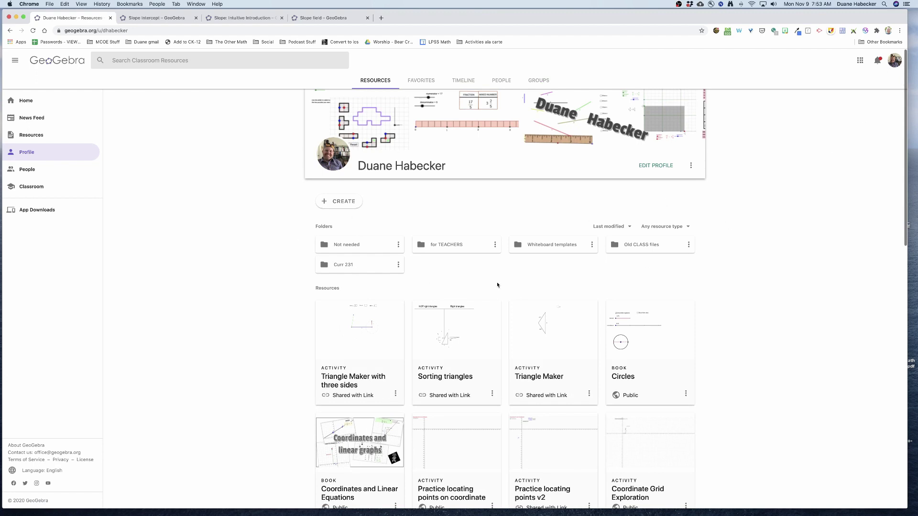
click(338, 201)
click(338, 246)
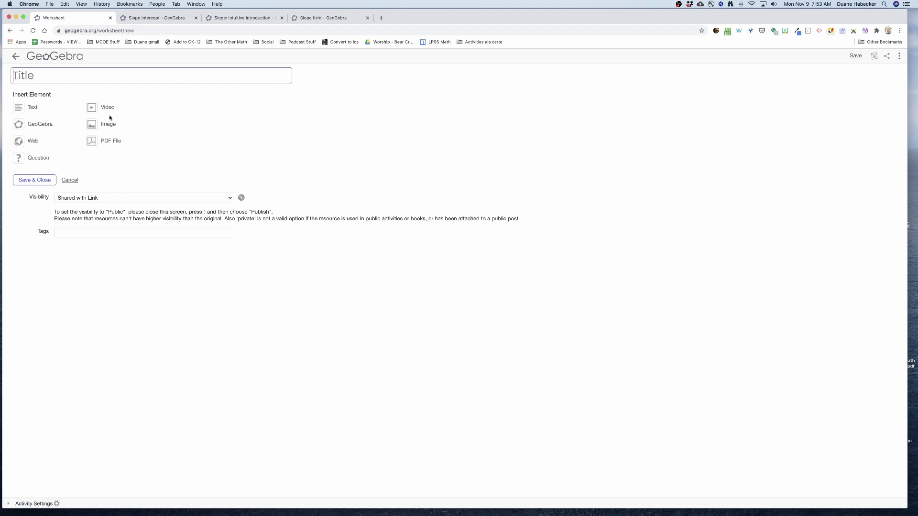
text(aaaa)
text( Multiple a)
text(pplets )
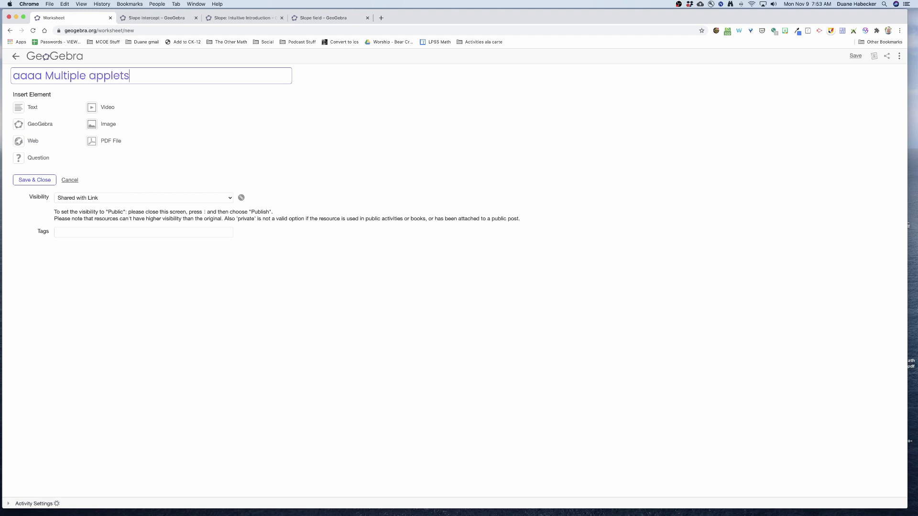
text(DEMO )
text(aaaa)
Step: Insert a GeoGebra applet element into the newly titled activity
click(28, 125)
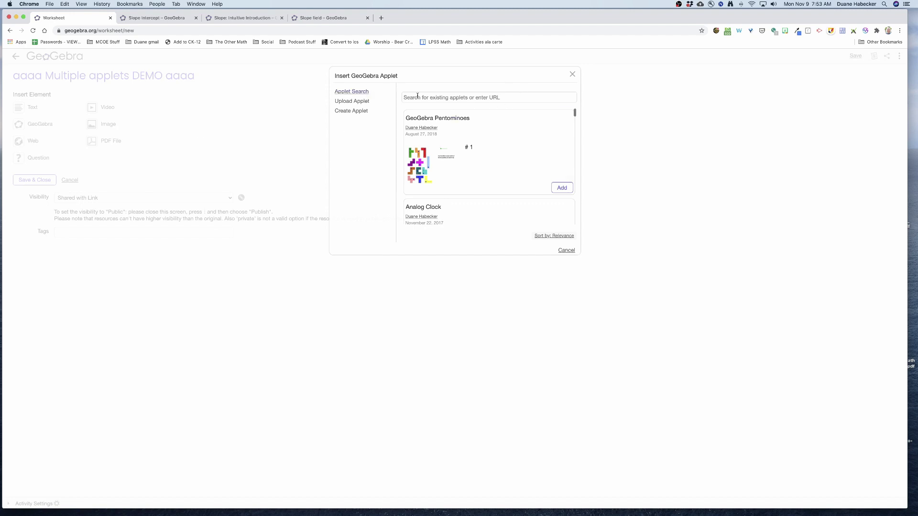
Step: Find the Slope Intercept tab and select its web address
click(153, 18)
click(242, 18)
click(323, 18)
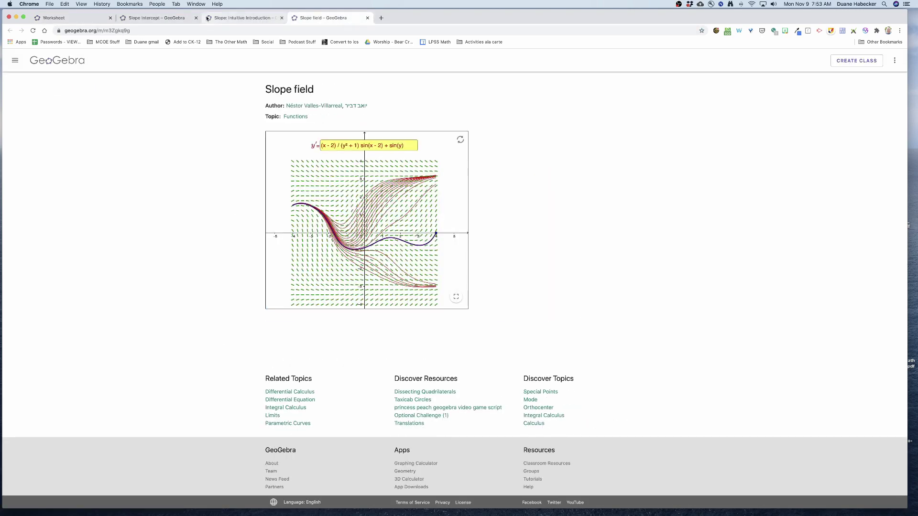
click(176, 18)
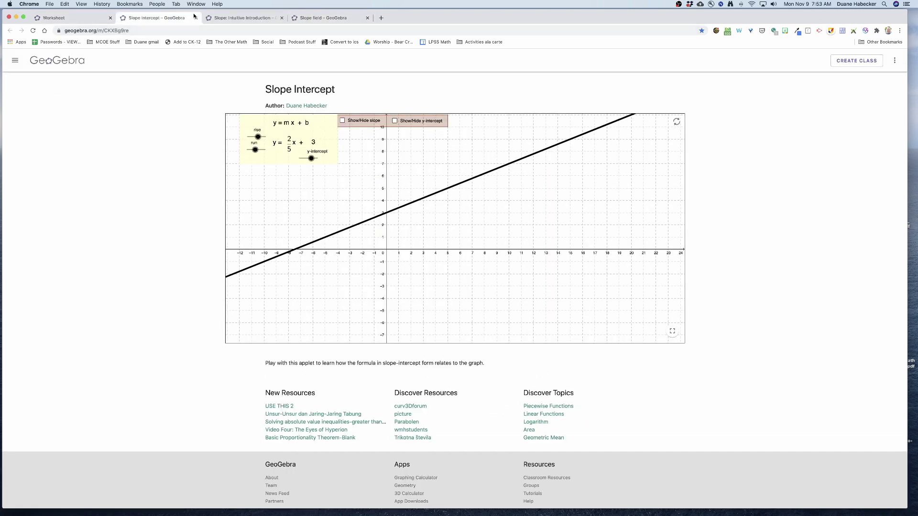
click(243, 18)
click(323, 17)
click(153, 18)
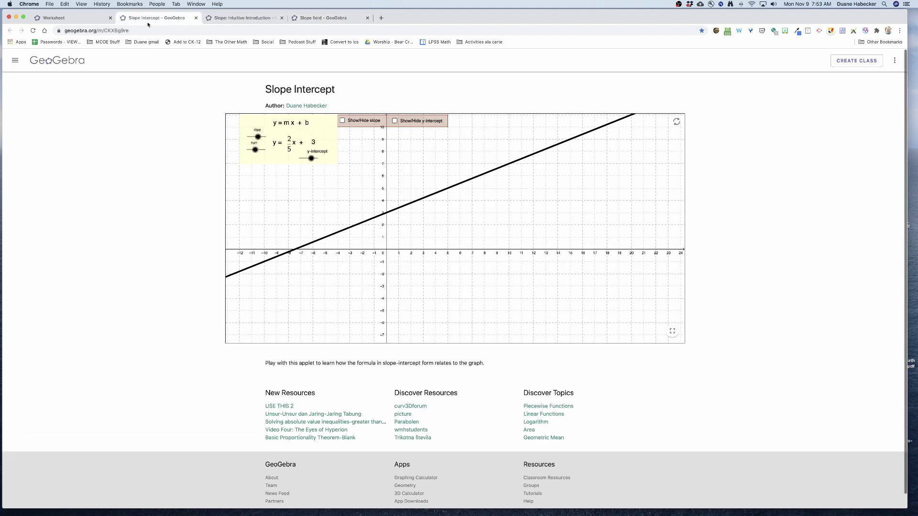
click(89, 30)
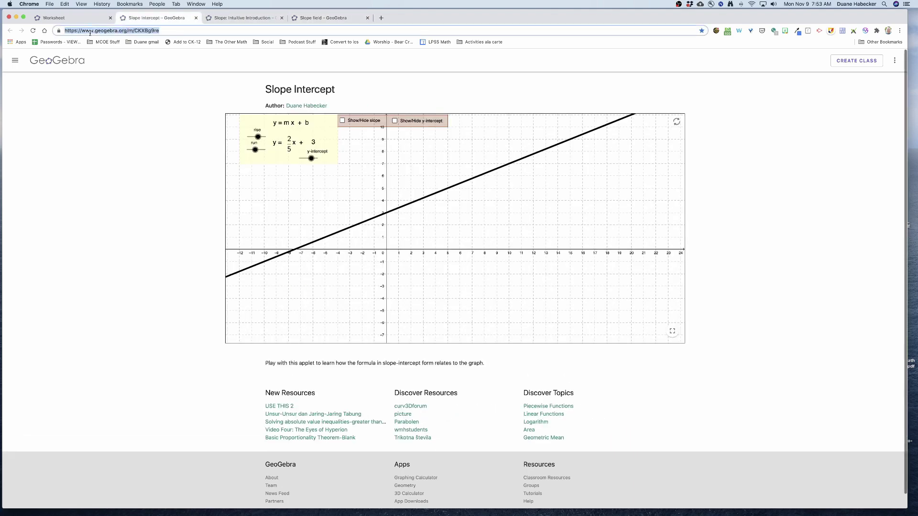
Step: Paste the Slope Intercept address into Applet Search and add the applet
click(74, 18)
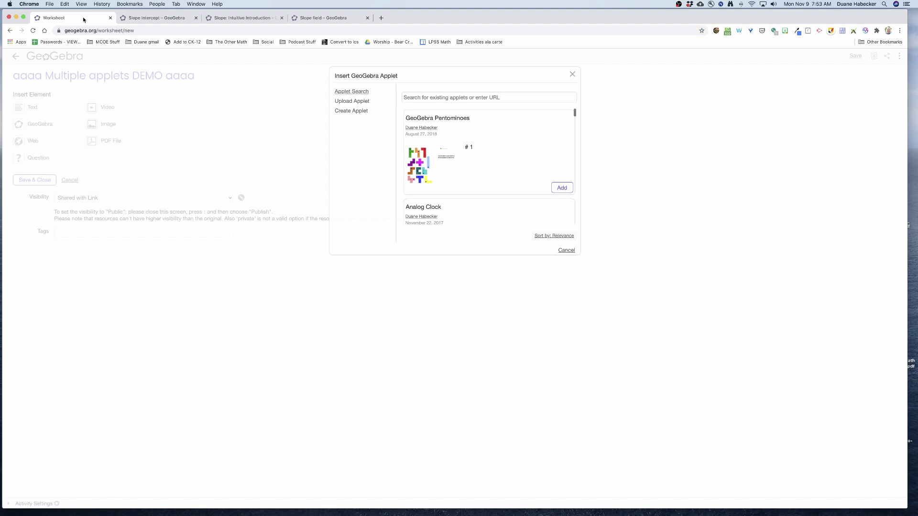
click(437, 96)
text(https://www.geogebra.org/m/CKXBg9re)
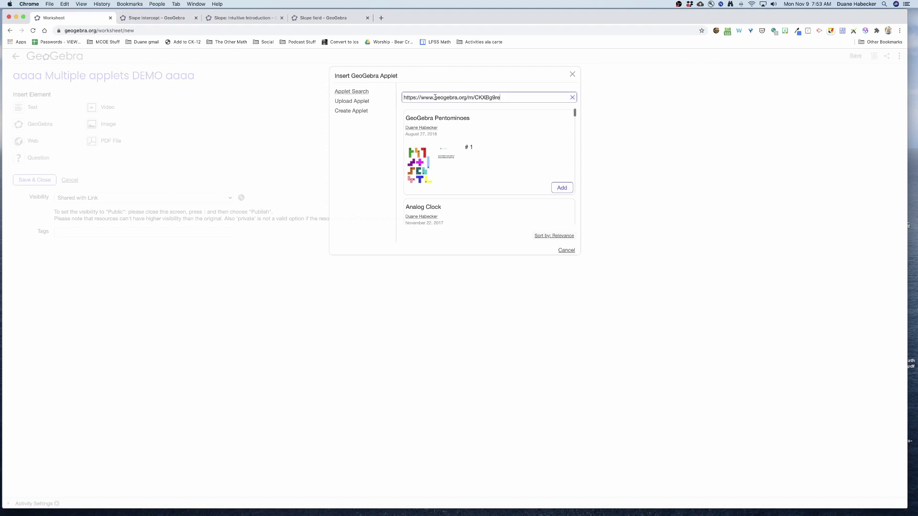
click(561, 187)
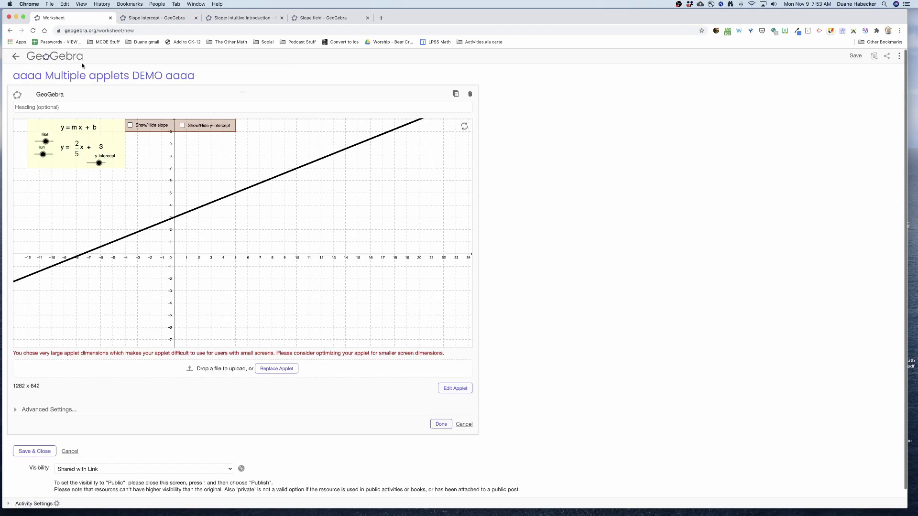
scroll(546, 223, down, 1)
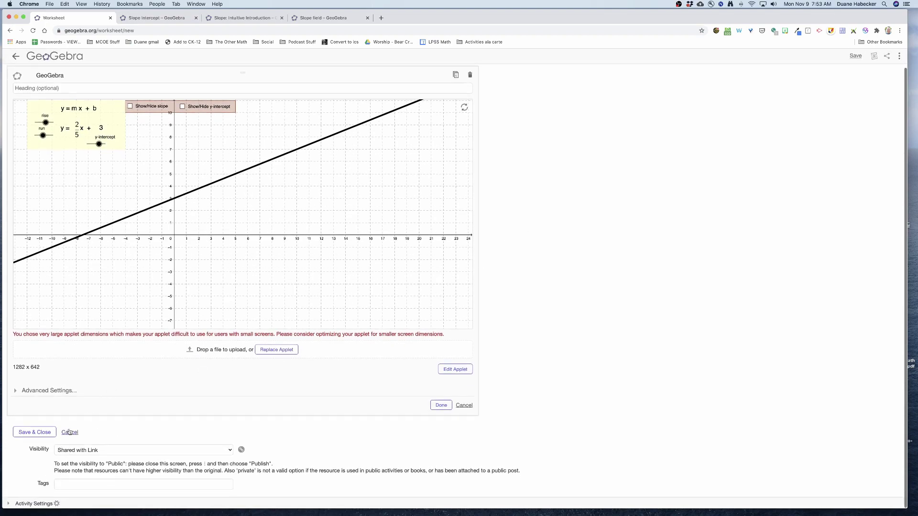
Step: Finish the Slope Intercept applet and add a new GeoGebra applet element
click(441, 406)
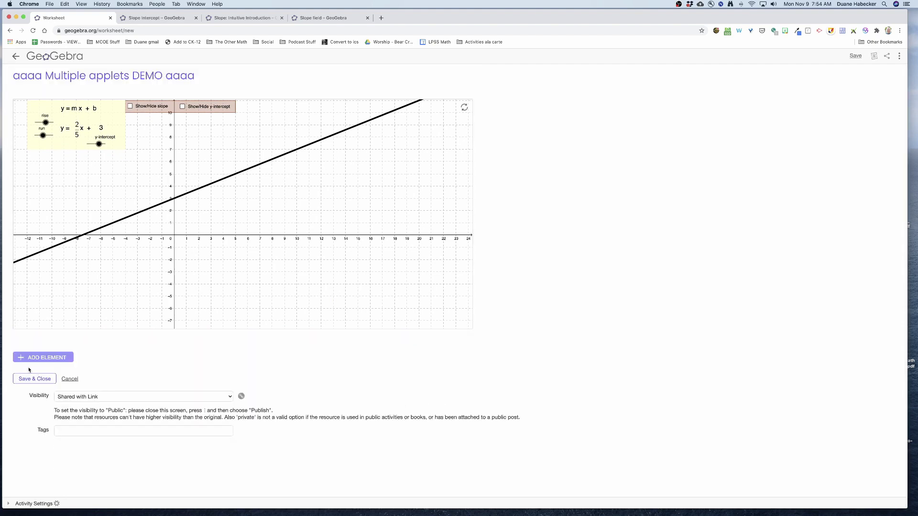
click(43, 358)
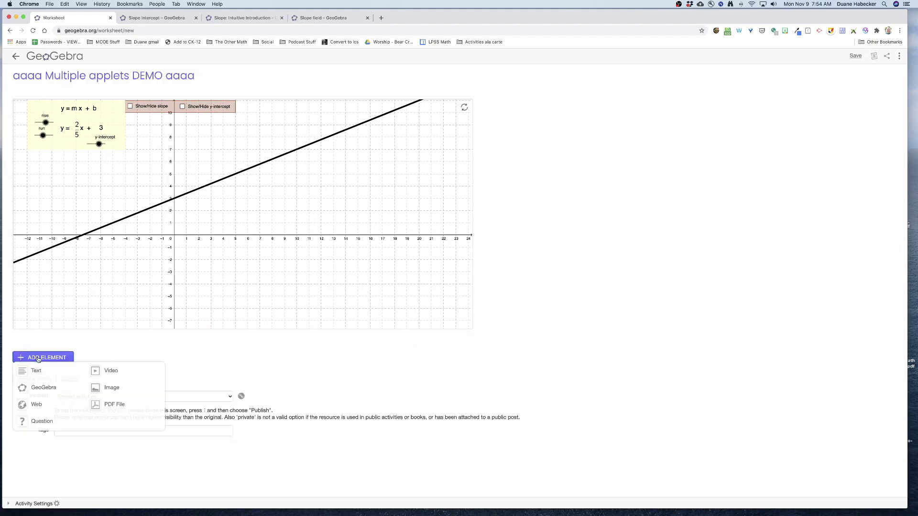
click(35, 388)
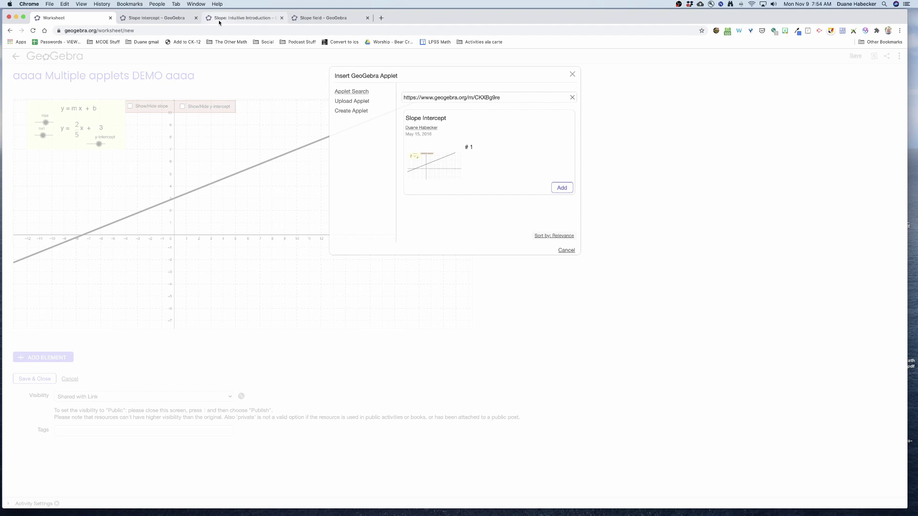
Step: Copy the Slope: Intuitive Introduction address and add that applet through the insert dialog
click(237, 18)
click(95, 31)
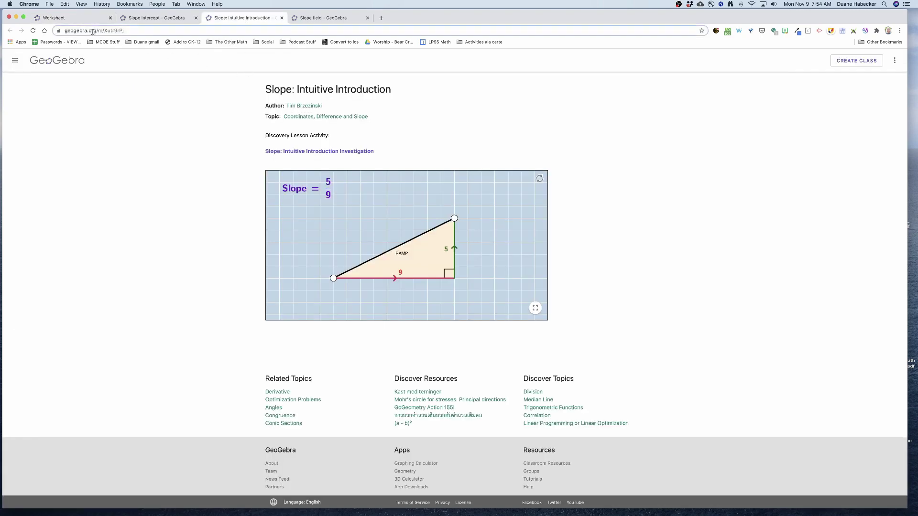
key(super+c)
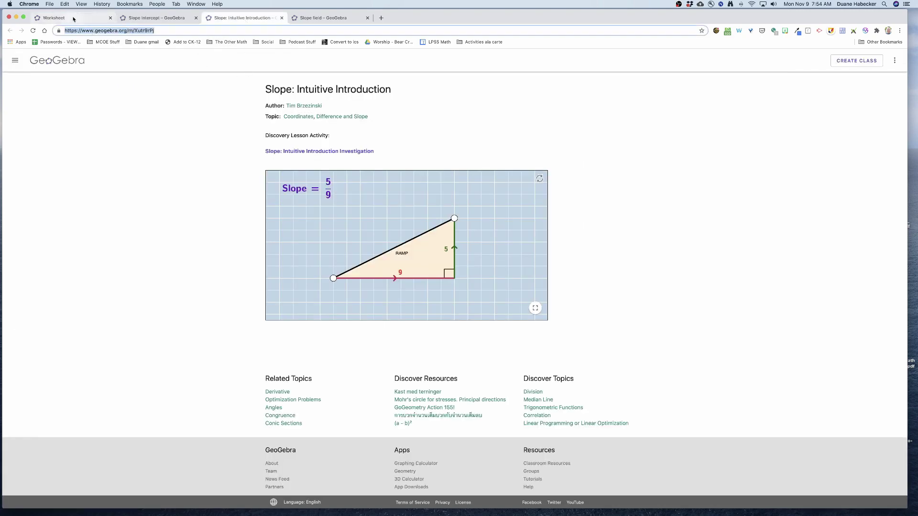
click(72, 17)
click(442, 97)
key(super+a)
key(super+v)
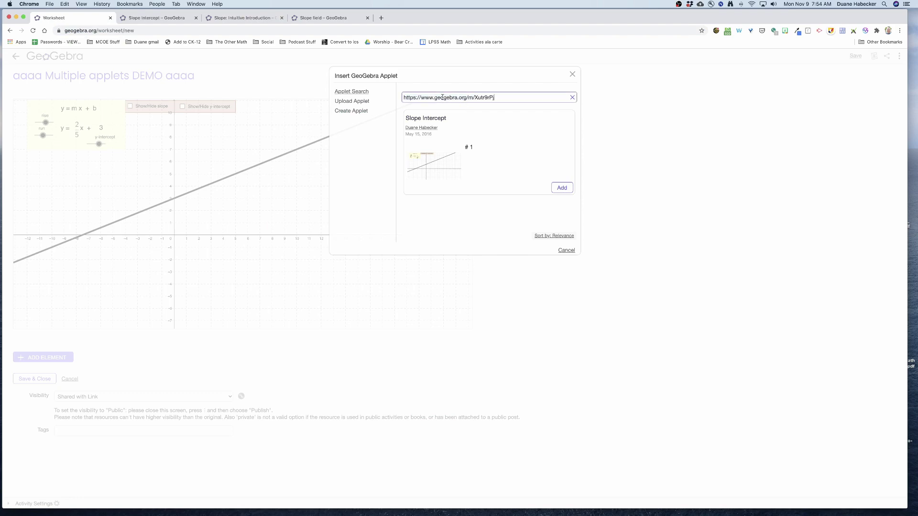
click(562, 186)
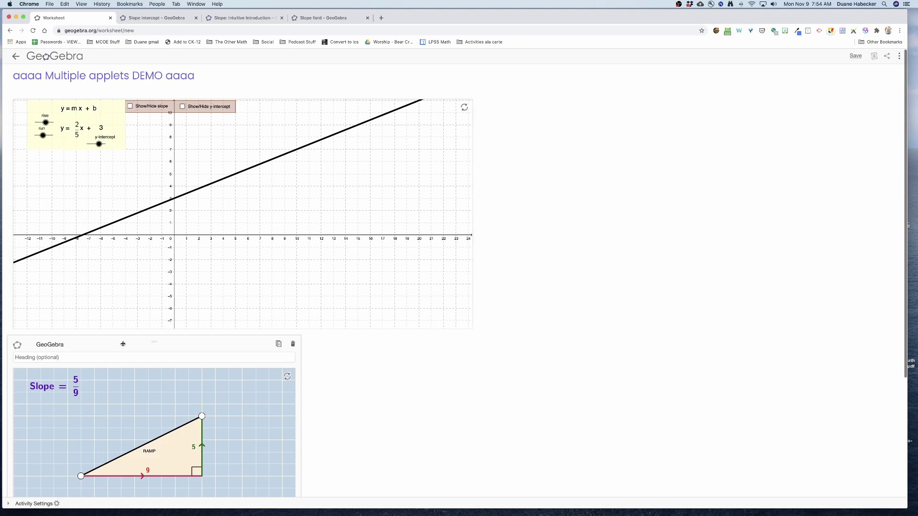
scroll(526, 317, down, 5)
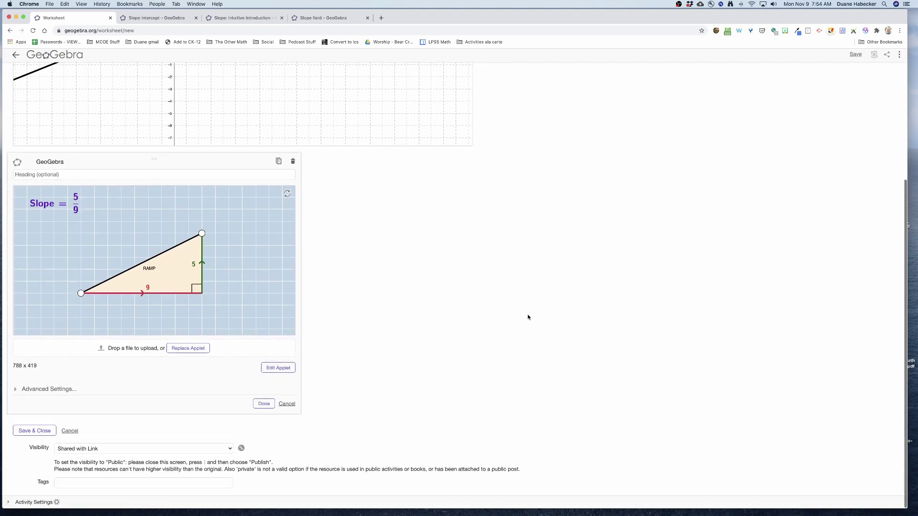
Step: Finish the slope triangle applet and add another GeoGebra applet element
click(265, 405)
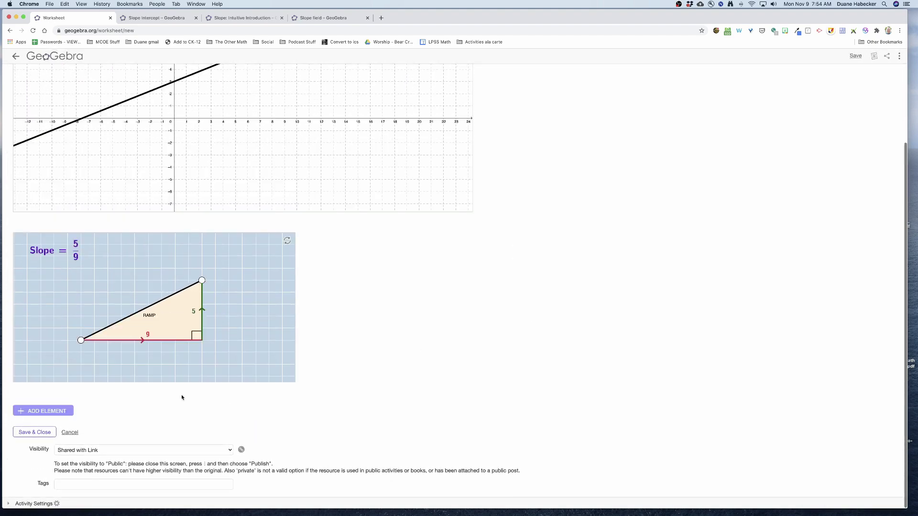
click(43, 411)
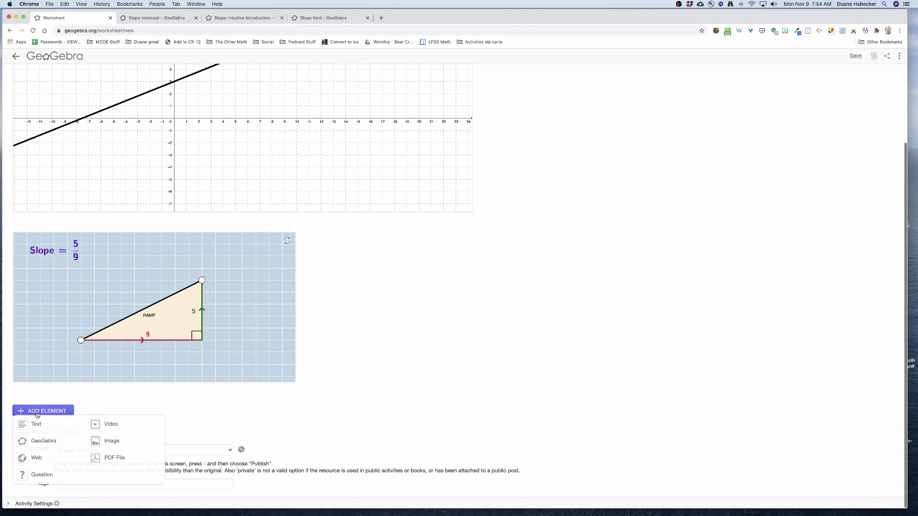
click(42, 441)
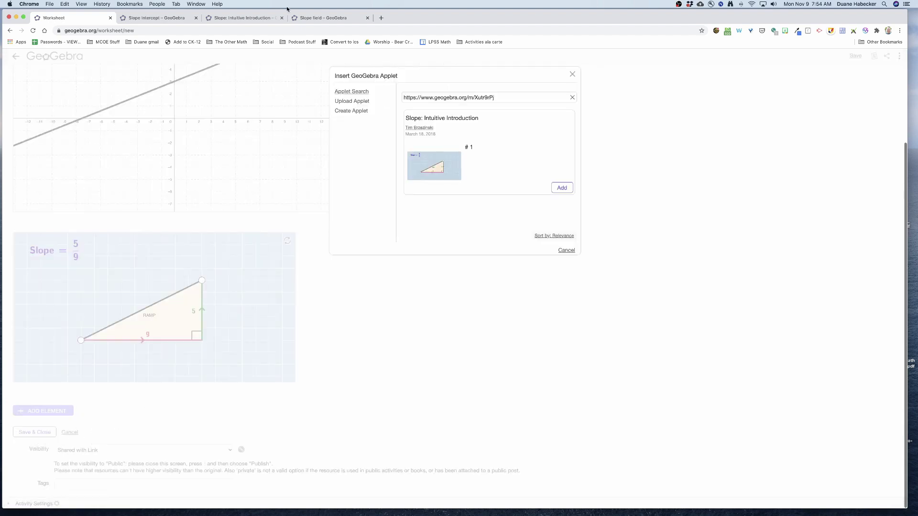
Step: Copy the Slope field address and add that applet through the insert dialog
click(322, 18)
click(127, 30)
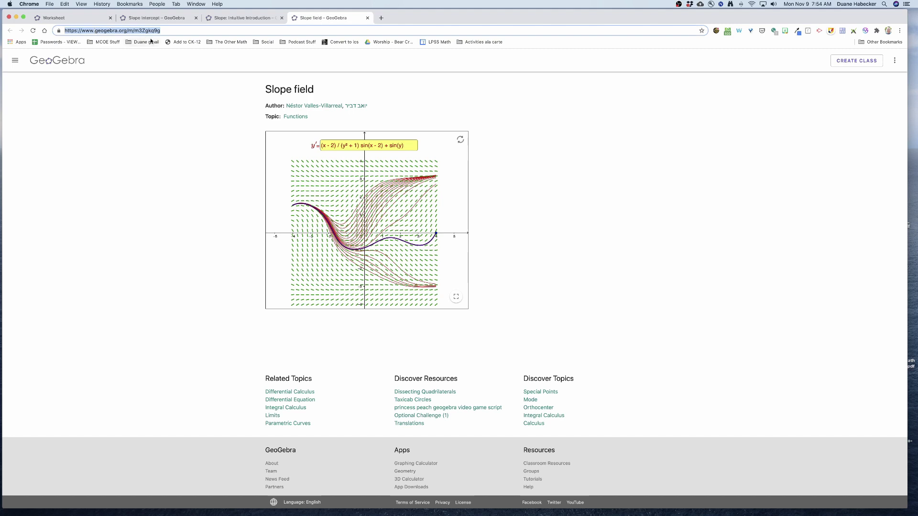
key(super+c)
click(54, 18)
click(461, 97)
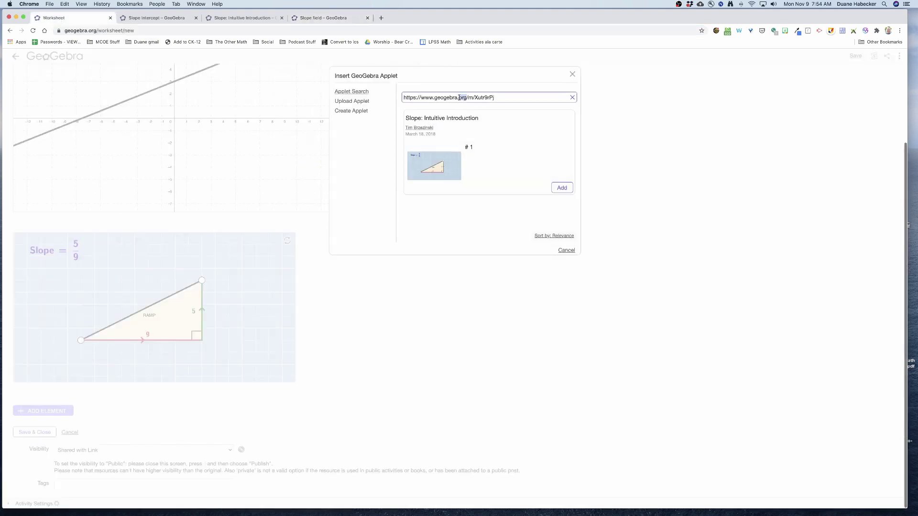
key(super+a)
key(super+v)
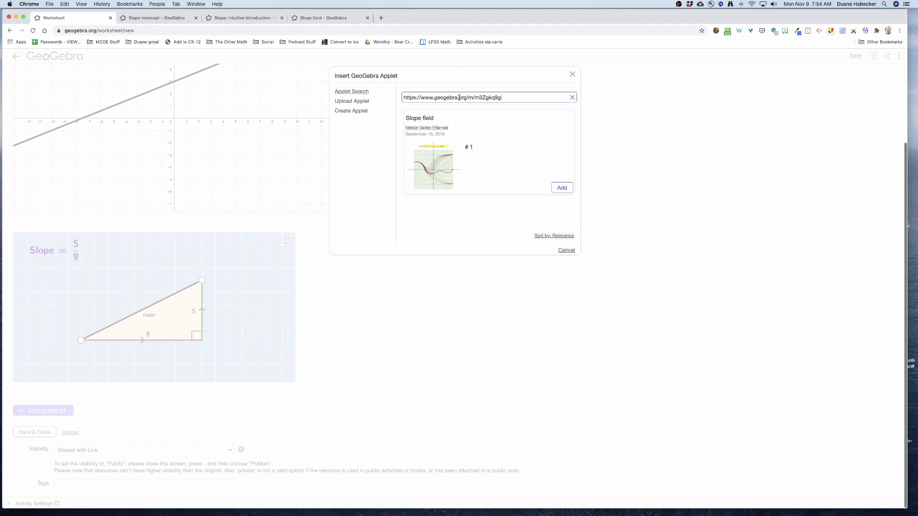
click(561, 187)
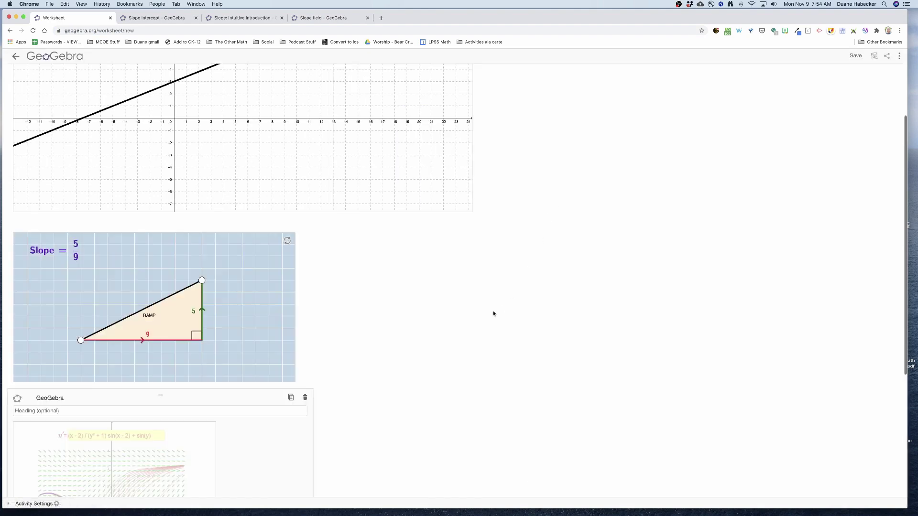
scroll(404, 353, down, 5)
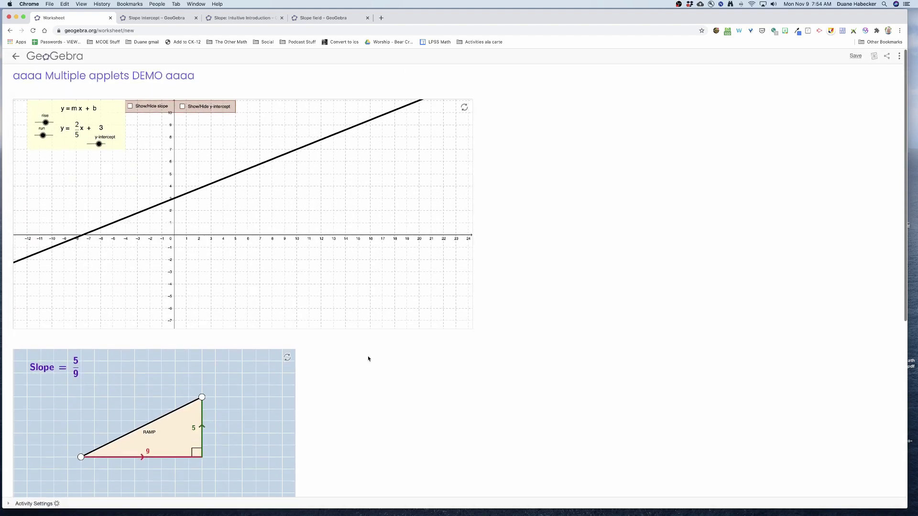
scroll(368, 356, down, 10)
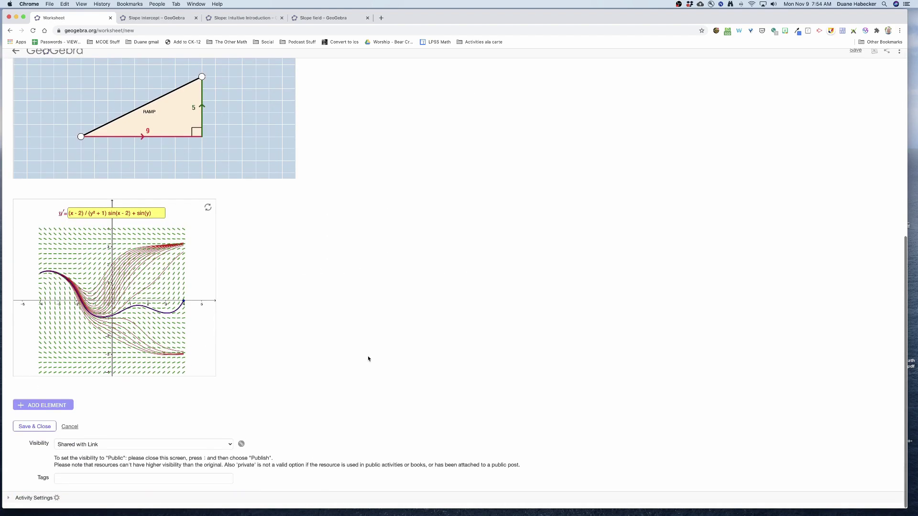
Step: Save and close the activity, then open 'aaaa Multiple applets DEMO aaaa' from the profile
click(34, 433)
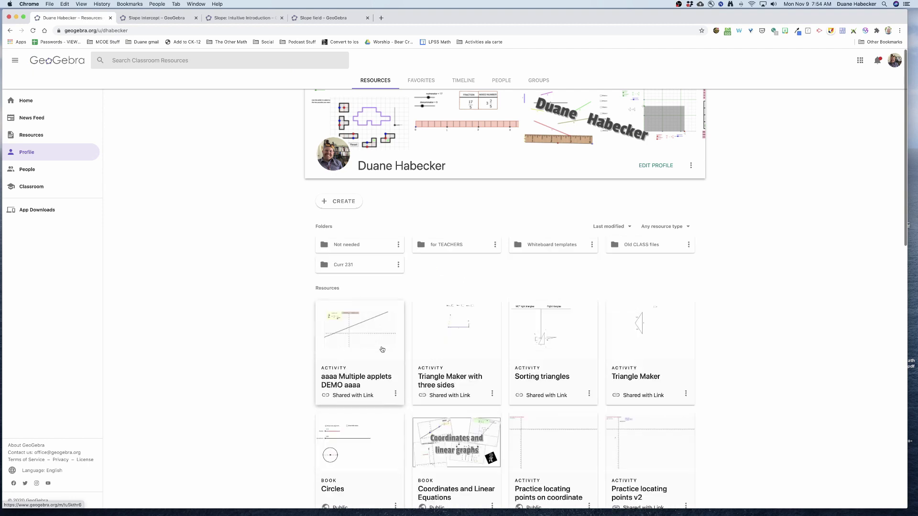
click(366, 332)
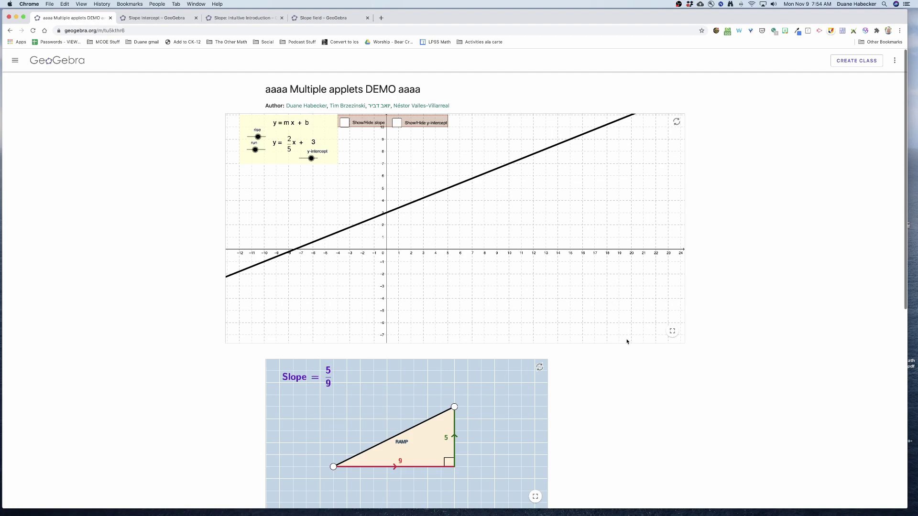
scroll(627, 341, down, 10)
scroll(631, 323, up, 5)
scroll(631, 323, up, 5)
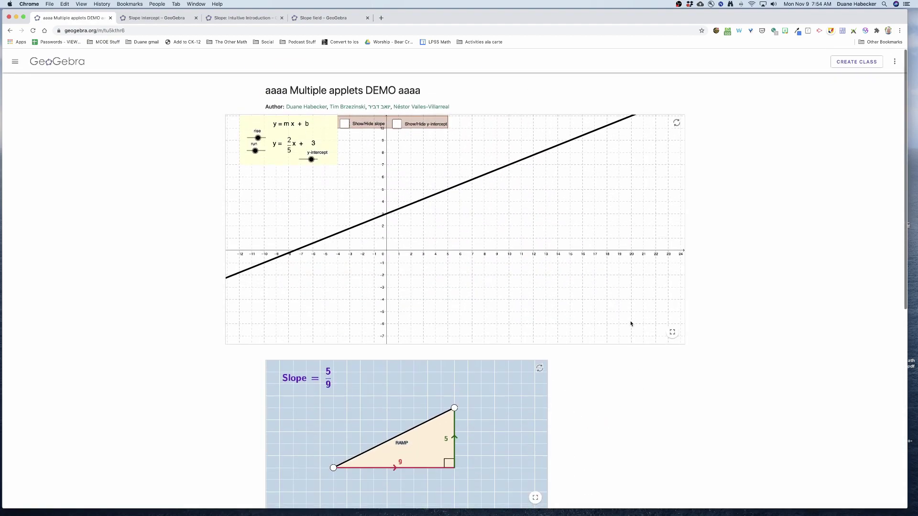
scroll(631, 324, down, 5)
scroll(631, 324, up, 5)
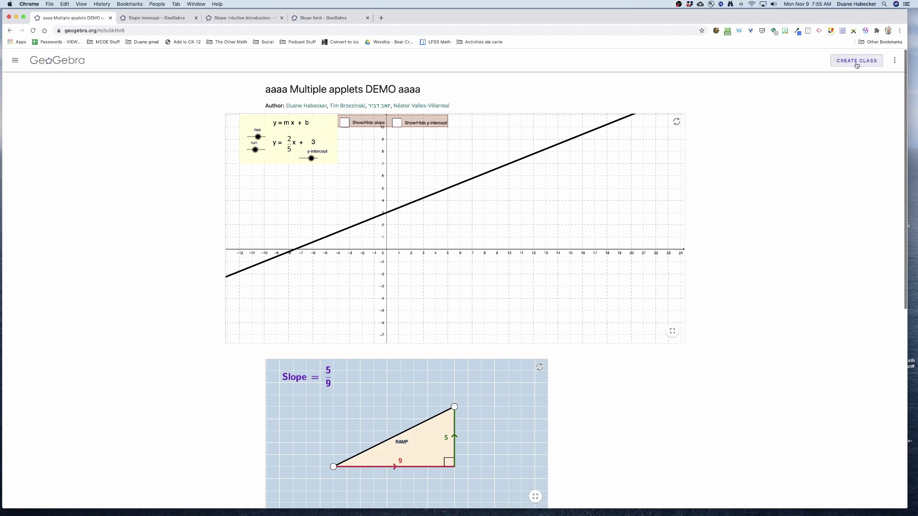
scroll(731, 328, down, 10)
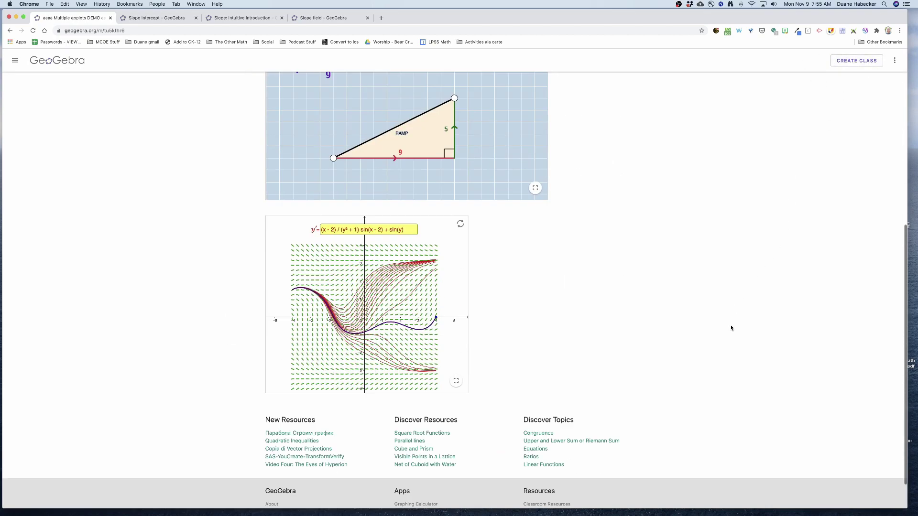
scroll(732, 329, up, 10)
scroll(725, 269, down, 10)
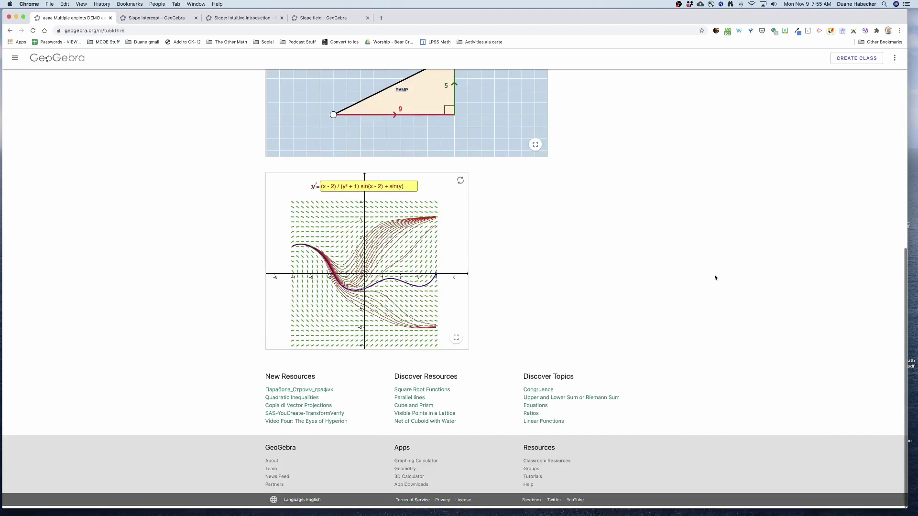
scroll(717, 275, up, 10)
scroll(717, 275, down, 10)
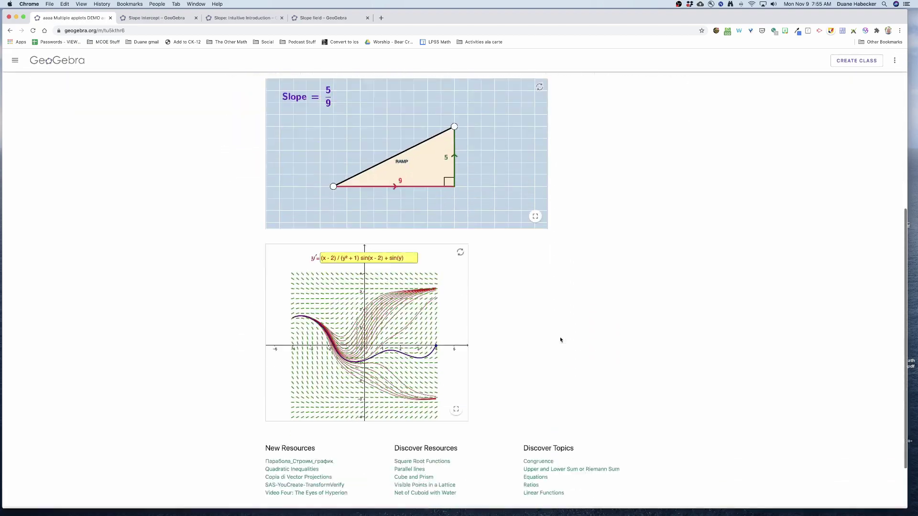
scroll(560, 337, up, 10)
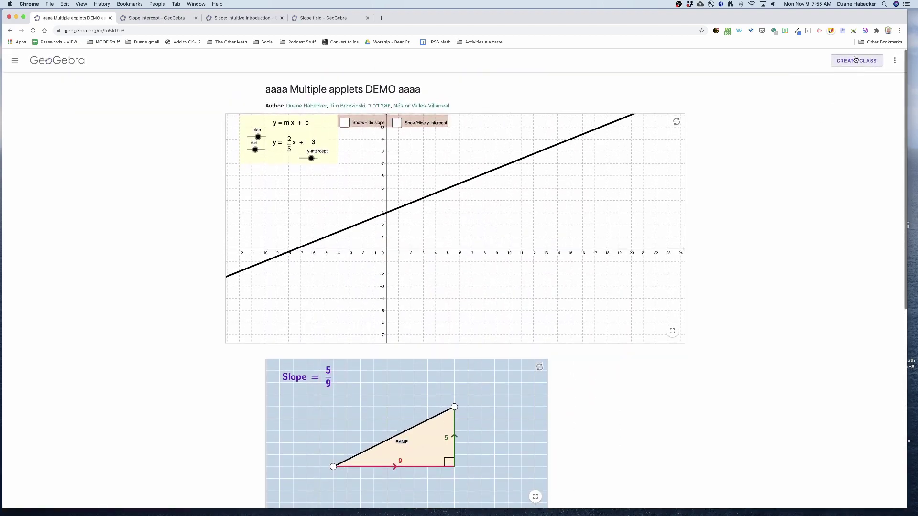